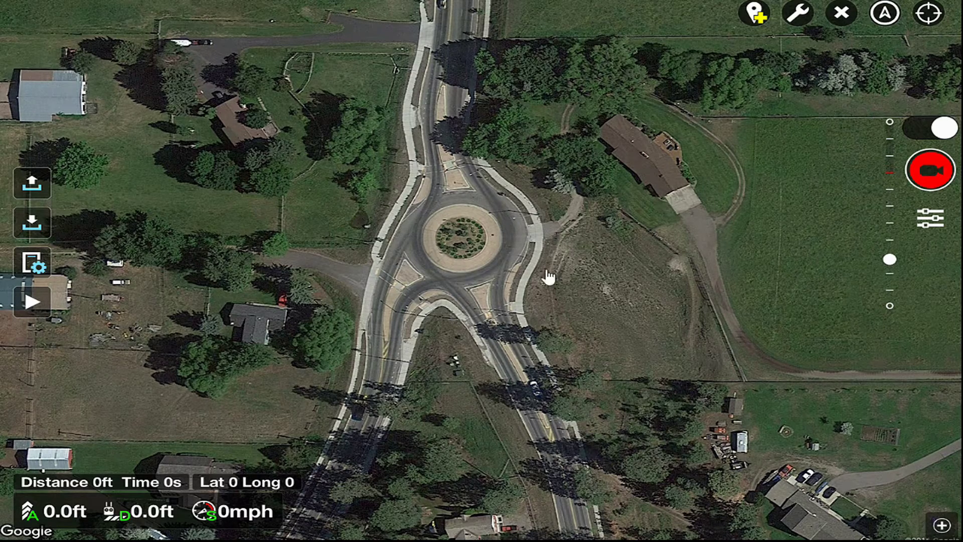
# Place four waypoints around the roundabout and bring up waypoint 1's settings.
pyautogui.click(542, 179)
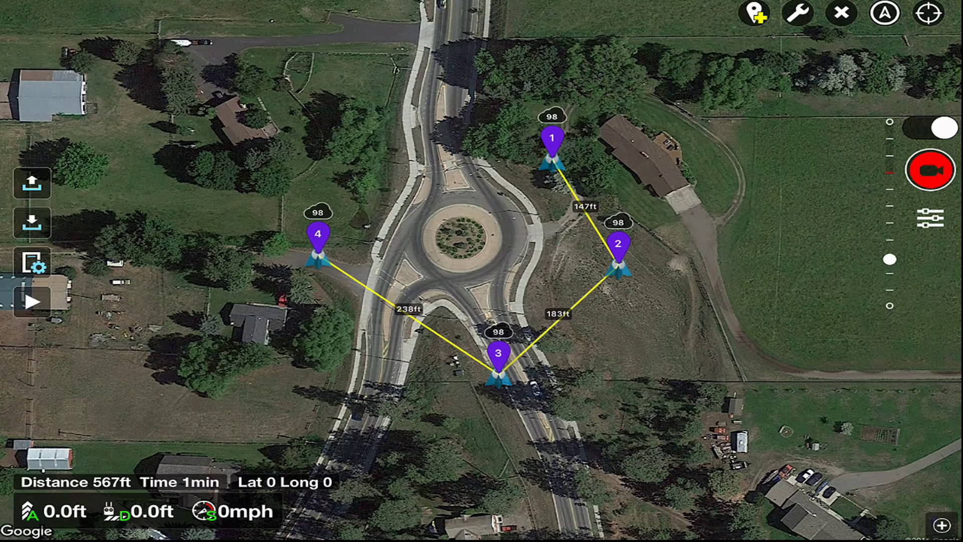
pyautogui.click(552, 143)
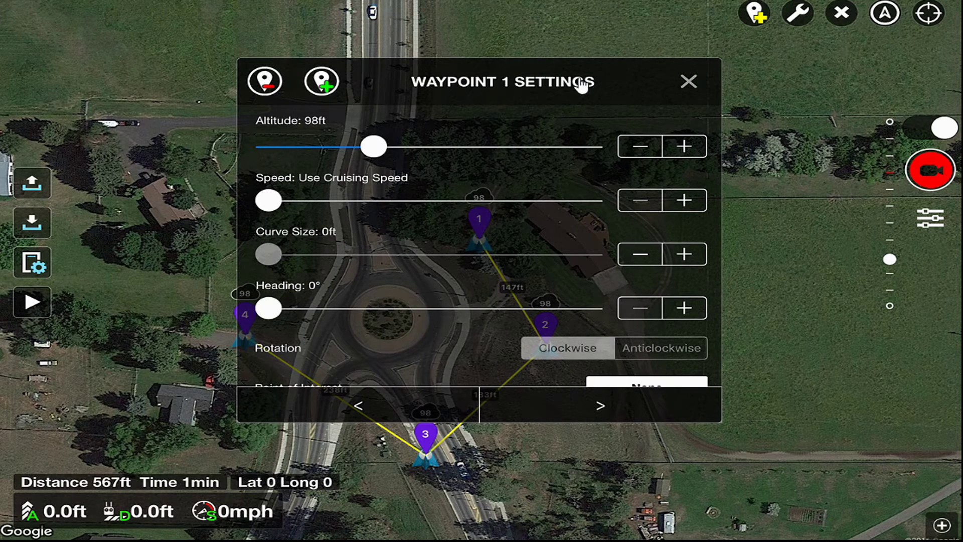
# Raise waypoint 1's altitude to 200 ft, then advance to waypoint 2.
pyautogui.click(374, 146)
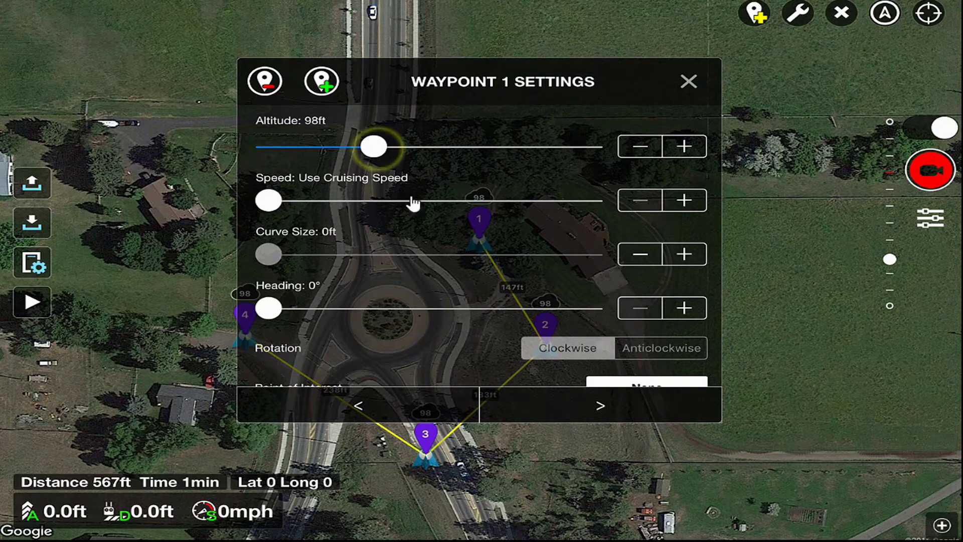
pyautogui.press('Right')
pyautogui.press('Right')
pyautogui.press('Right')
pyautogui.press('Right')
pyautogui.press('Right')
pyautogui.press('Right')
pyautogui.press('Right')
pyautogui.press('Right')
pyautogui.press('Right')
pyautogui.press('Right')
pyautogui.press('Right')
pyautogui.press('Right')
pyautogui.press('Right')
pyautogui.press('Right')
pyautogui.press('Right')
pyautogui.press('Right')
pyautogui.press('Right')
pyautogui.press('Right')
pyautogui.press('Left')
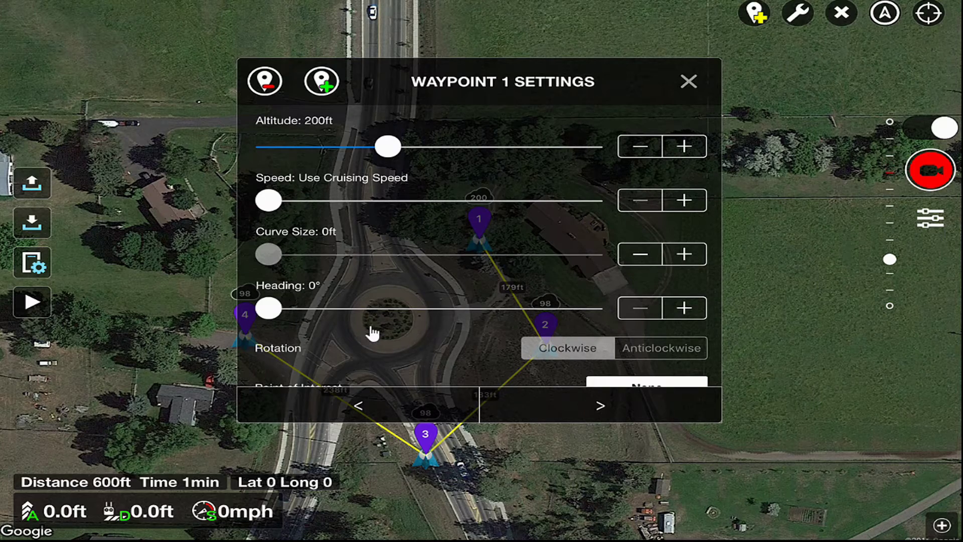
pyautogui.scroll(-5, 373, 332)
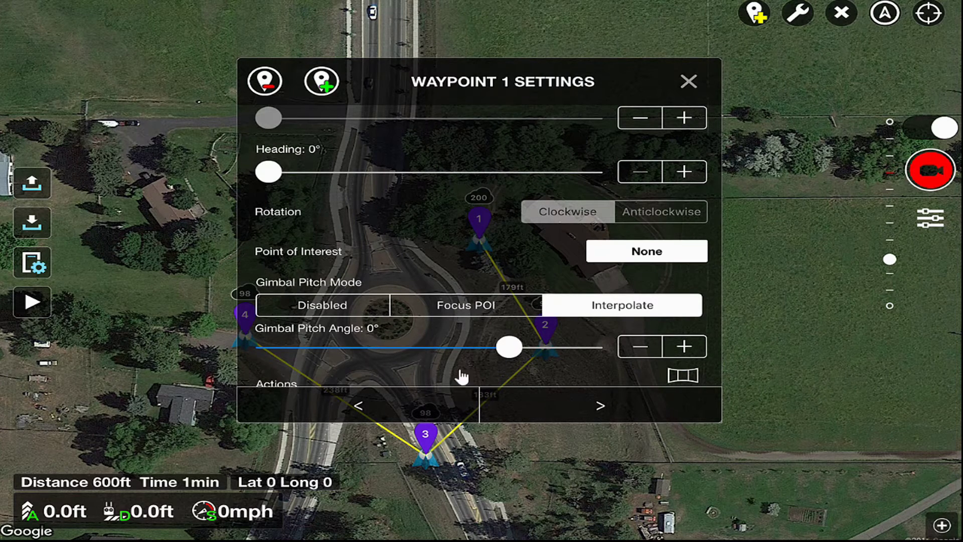
pyautogui.click(562, 407)
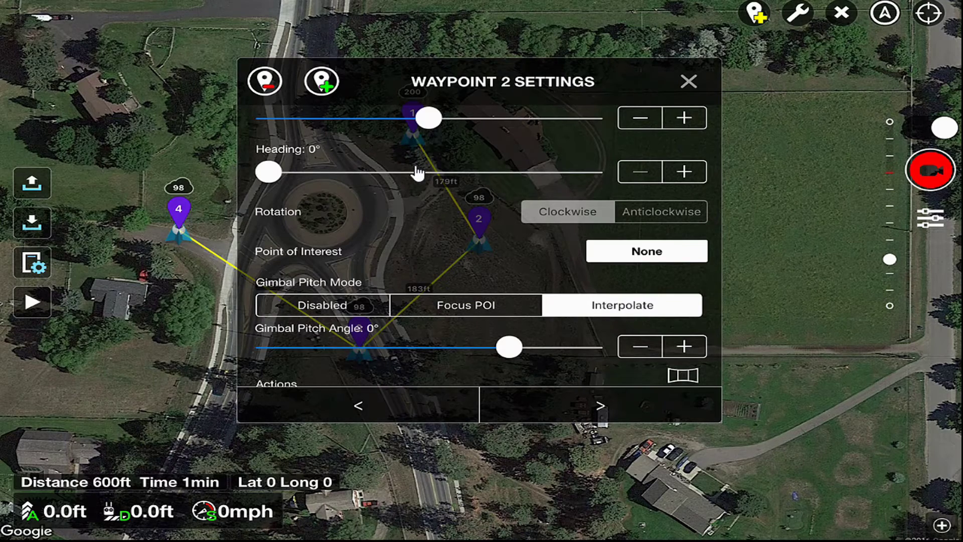
# Lower waypoint 2's altitude to 49 ft, then advance to waypoint 3.
pyautogui.scroll(5, 417, 173)
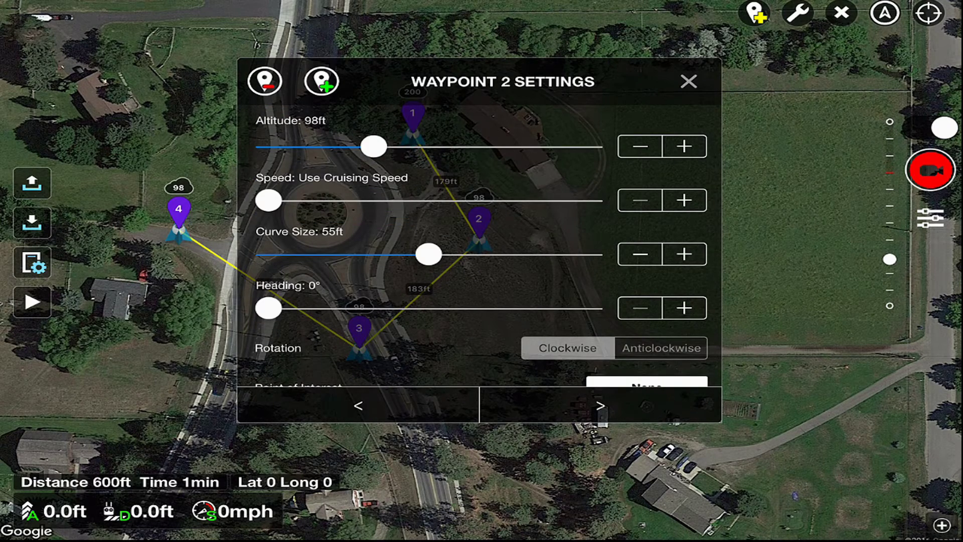
pyautogui.moveTo(374, 147); pyautogui.dragTo(367, 147)
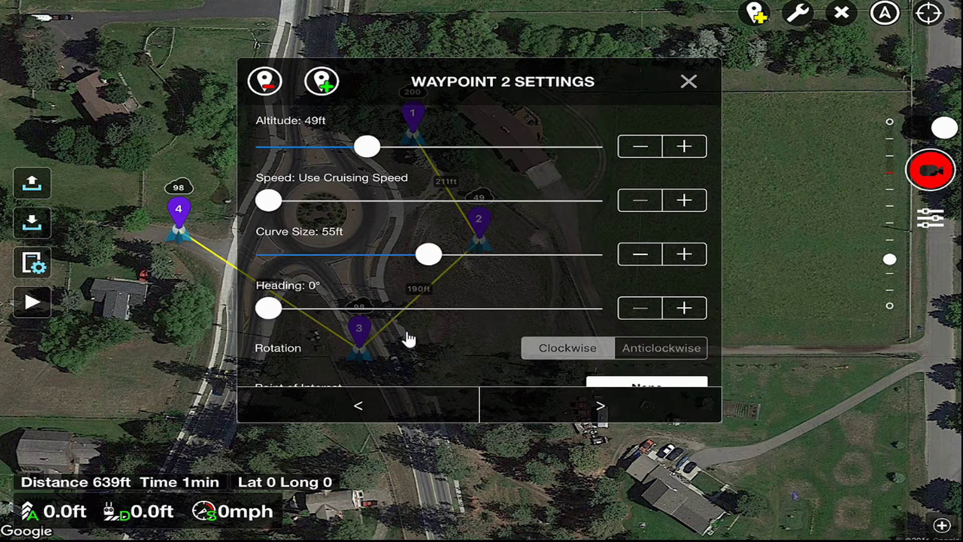
pyautogui.scroll(-3, 409, 339)
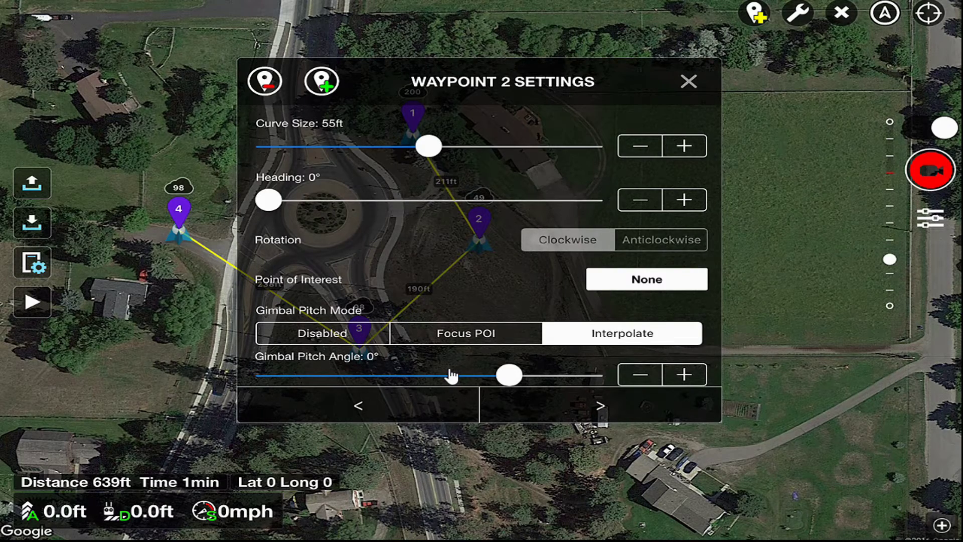
pyautogui.click(601, 406)
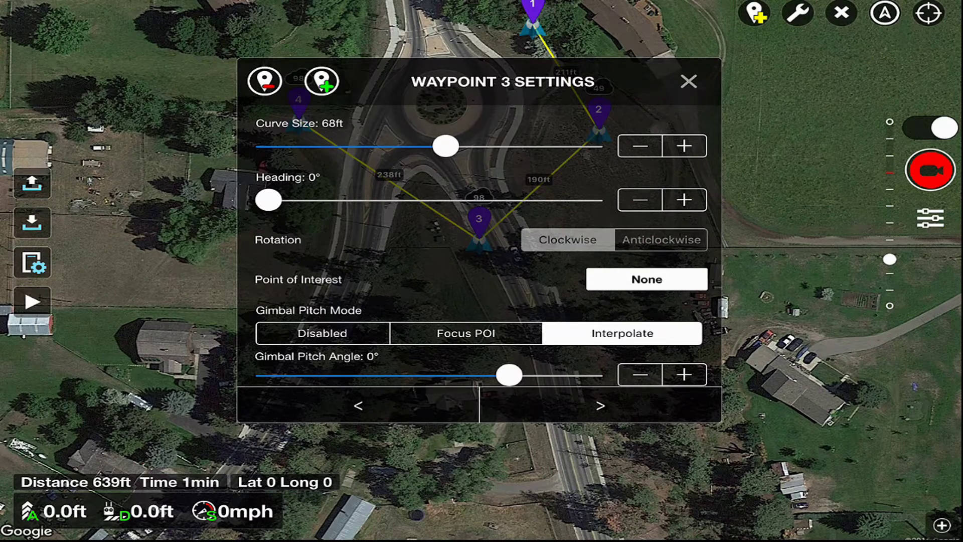
# Raise waypoint 3's altitude to 150 ft, then advance to waypoint 4.
pyautogui.scroll(5, 479, 246)
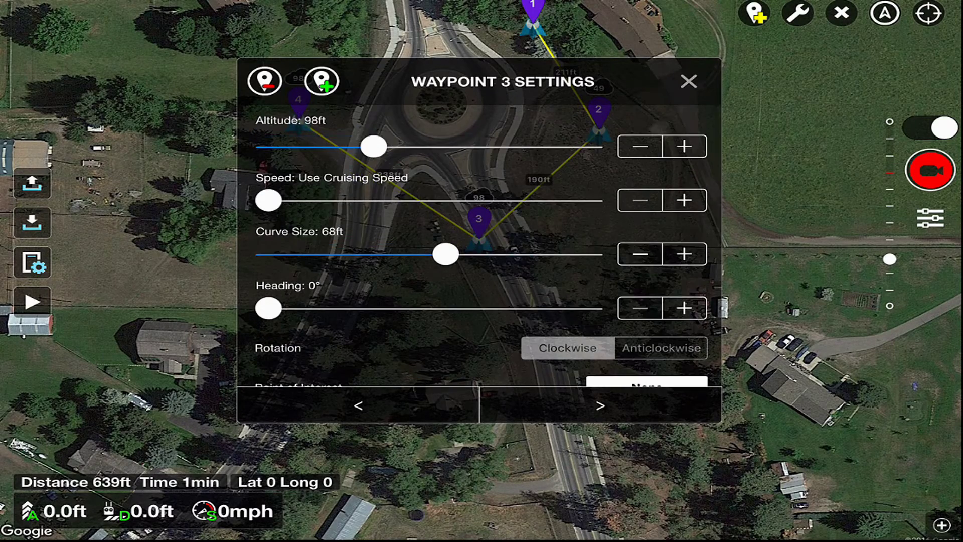
pyautogui.moveTo(374, 146); pyautogui.dragTo(382, 147)
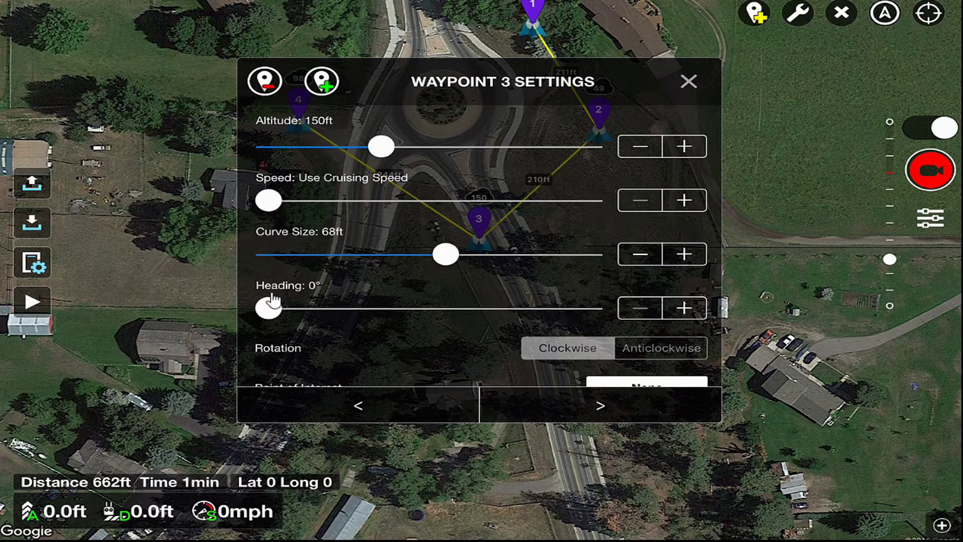
pyautogui.scroll(-5, 417, 324)
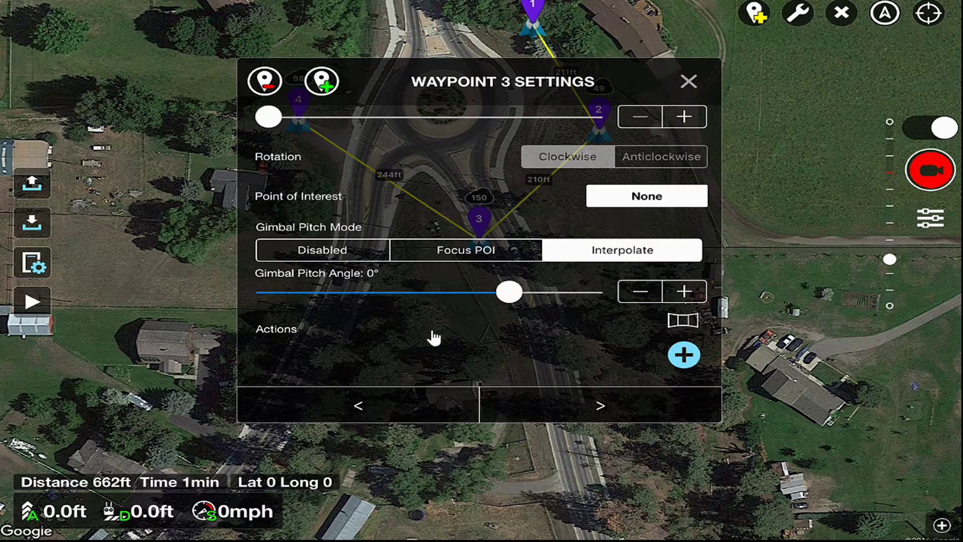
pyautogui.click(601, 406)
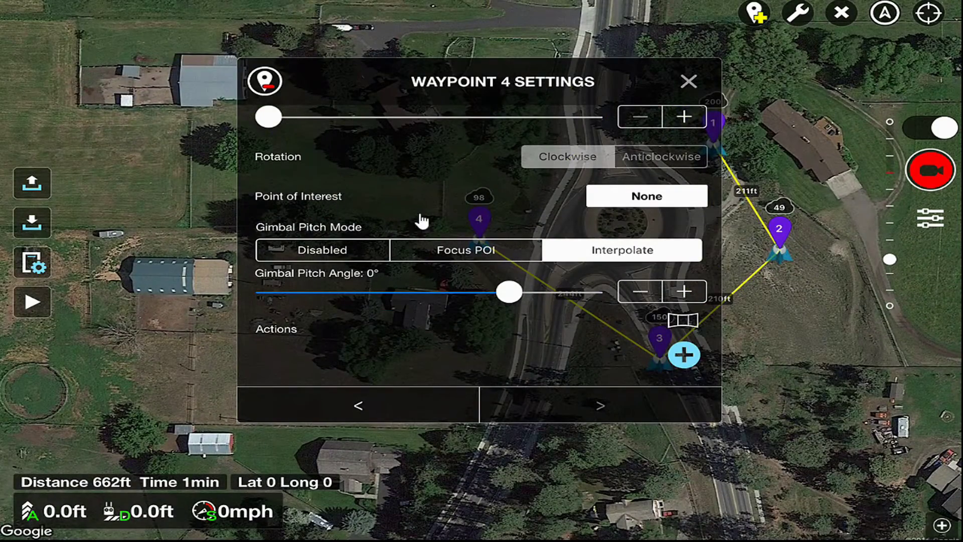
# Raise waypoint 4's altitude to 392 ft and close the waypoint settings.
pyautogui.scroll(5, 420, 220)
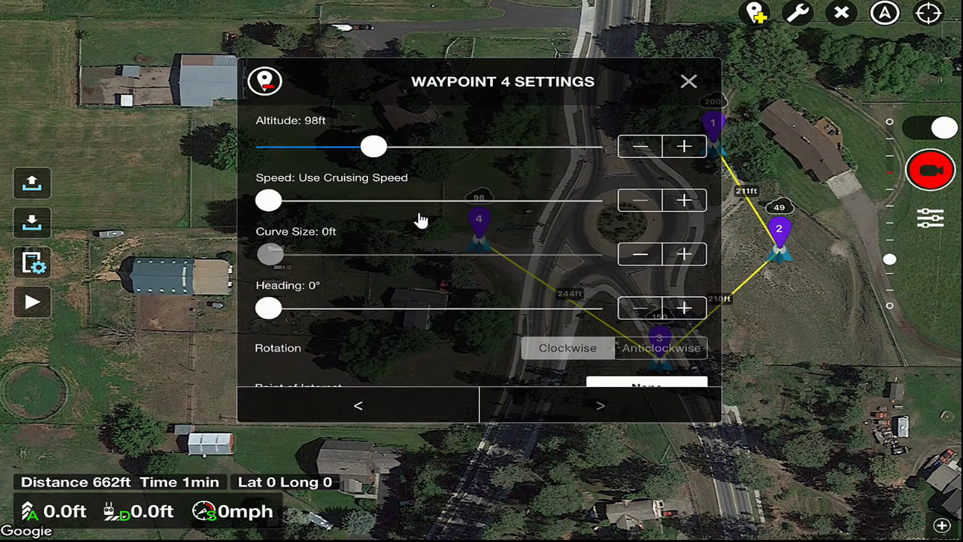
pyautogui.moveTo(374, 146); pyautogui.dragTo(416, 146)
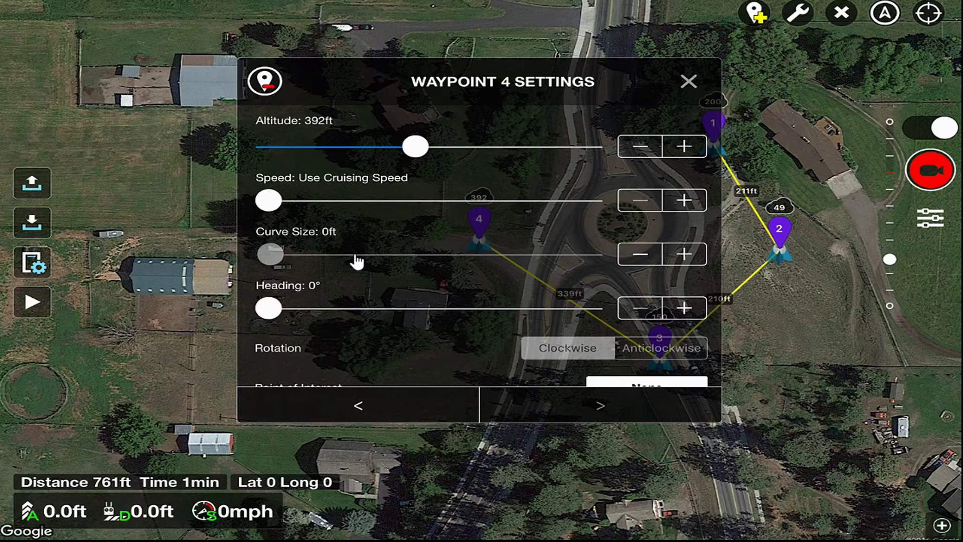
pyautogui.scroll(-3, 357, 261)
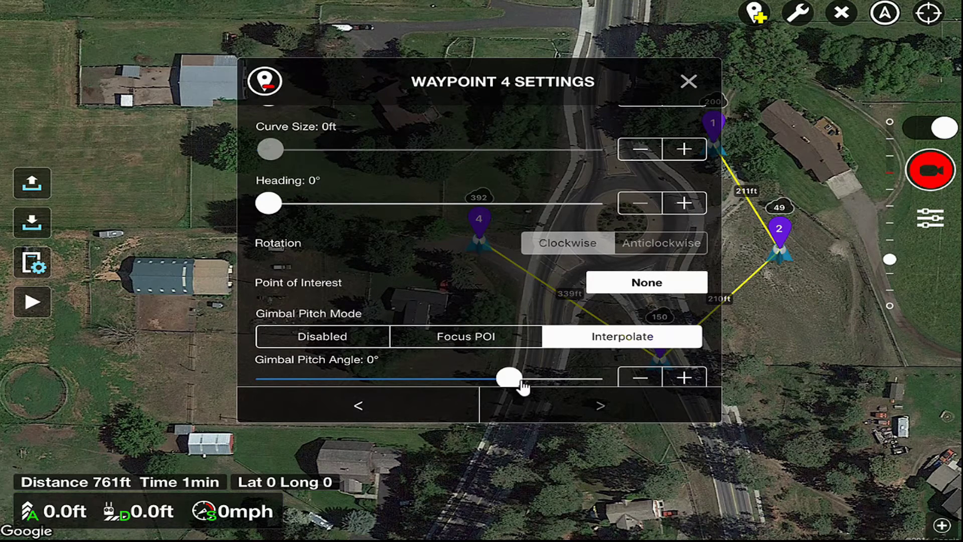
pyautogui.scroll(2, 522, 386)
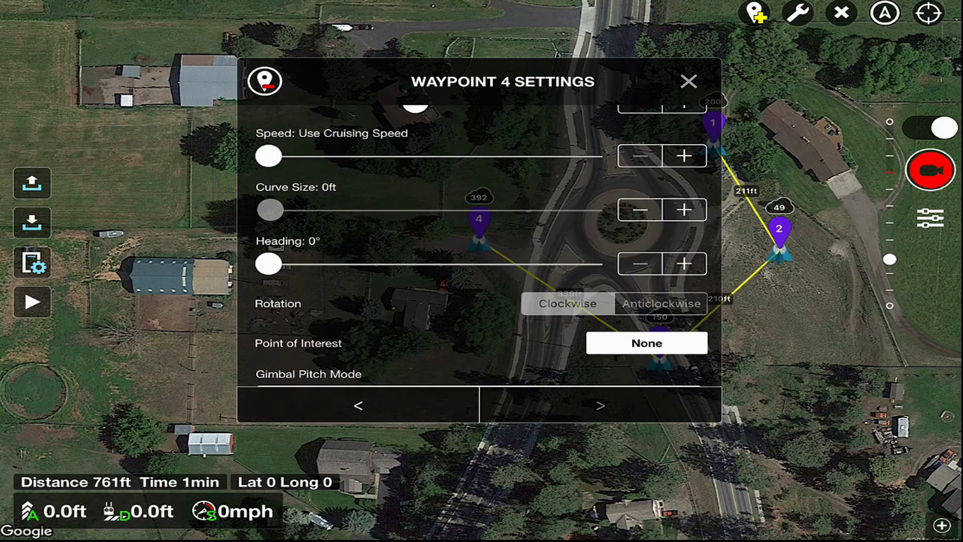
pyautogui.click(689, 81)
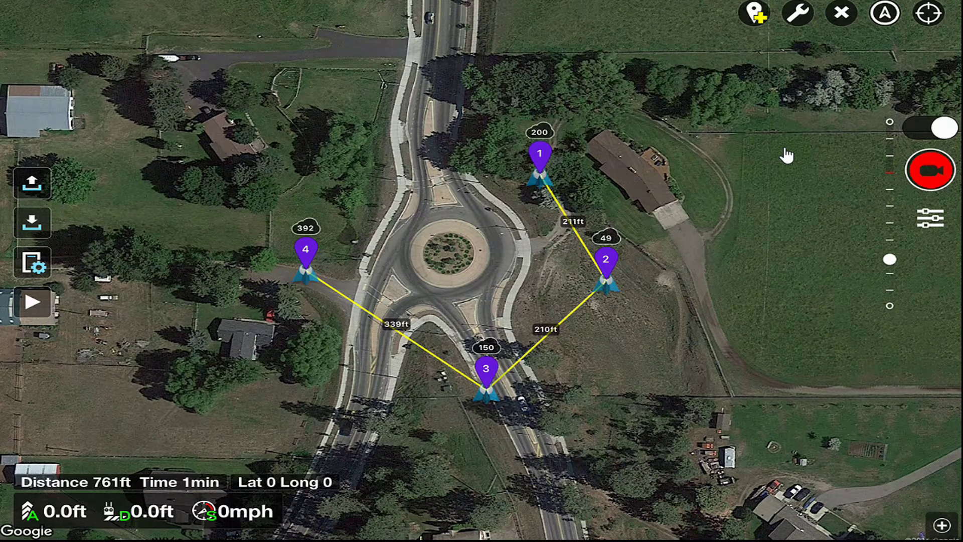
# Place point of interest 1 on the roundabout's centre and reopen waypoint 1's settings.
pyautogui.click(754, 13)
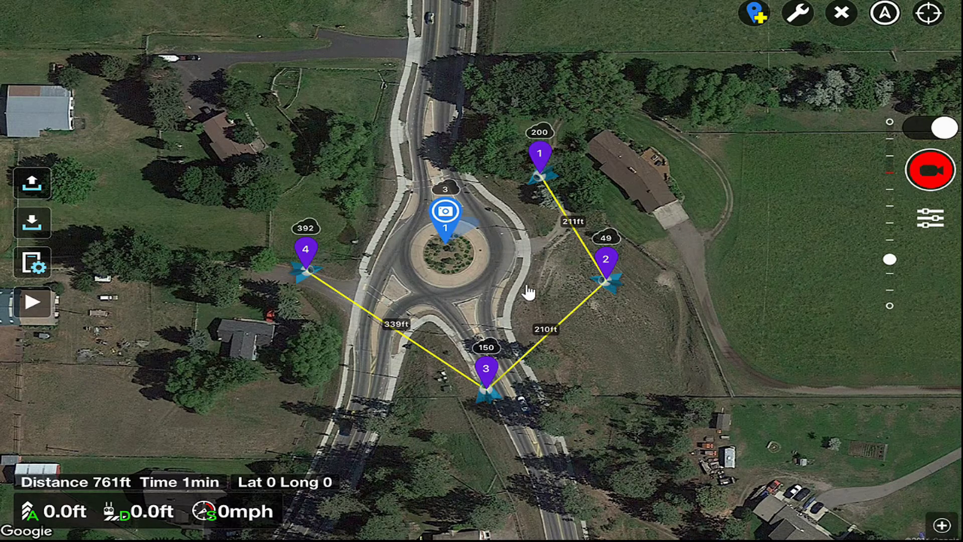
pyautogui.click(540, 159)
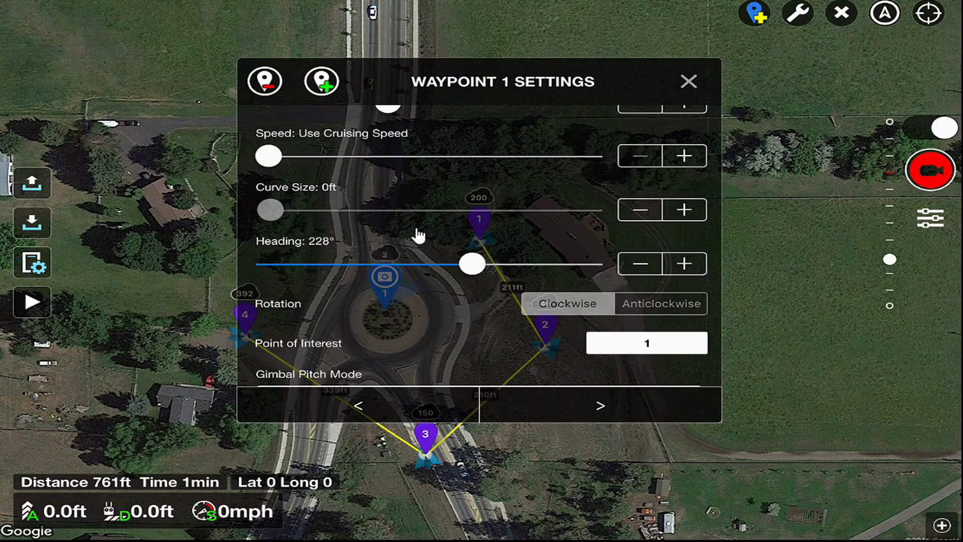
# Set waypoint 1's Gimbal Pitch Mode to Focus POI, tilting the camera to -56°.
pyautogui.scroll(2, 418, 235)
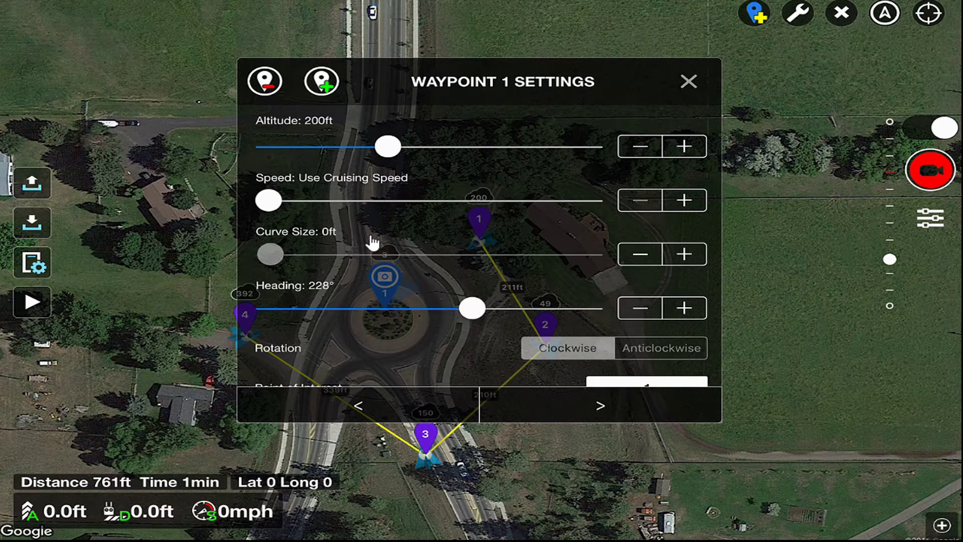
pyautogui.scroll(-3, 371, 243)
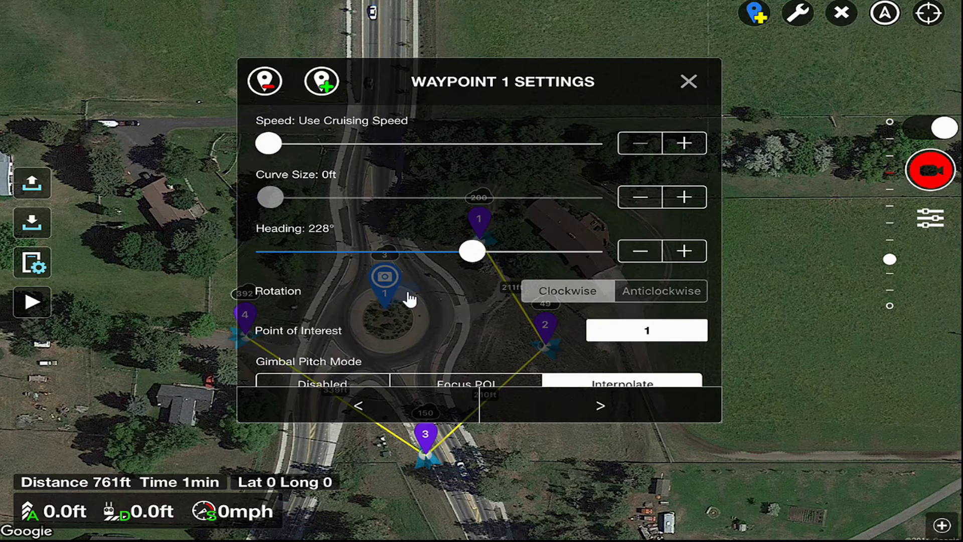
pyautogui.scroll(-5, 411, 299)
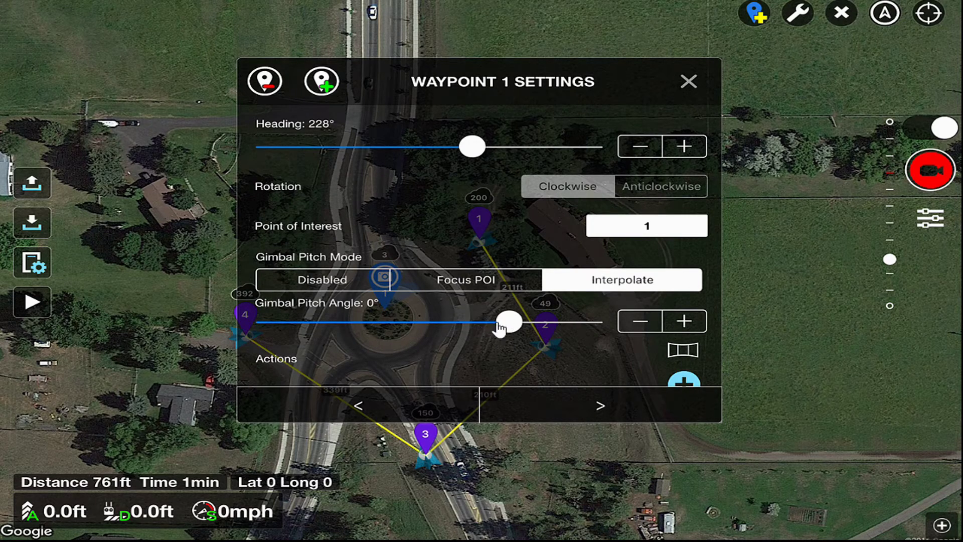
pyautogui.click(465, 281)
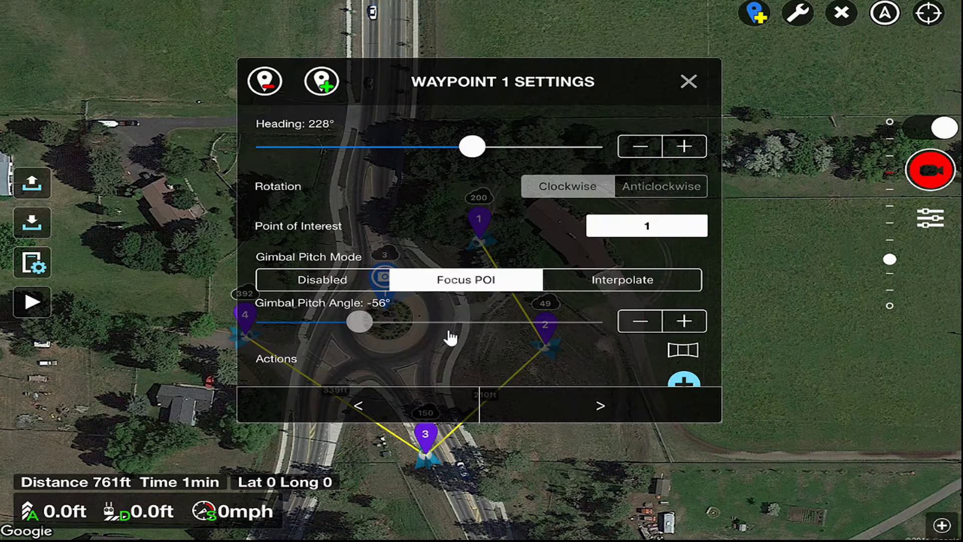
# Switch waypoint 2 to Focus POI gimbal mode (-14°), then advance to waypoint 3.
pyautogui.click(558, 399)
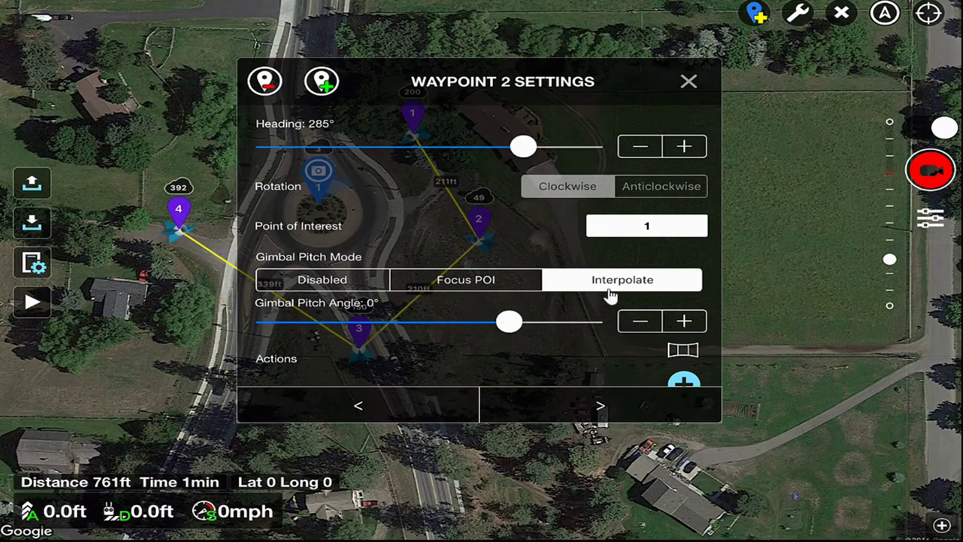
pyautogui.click(478, 281)
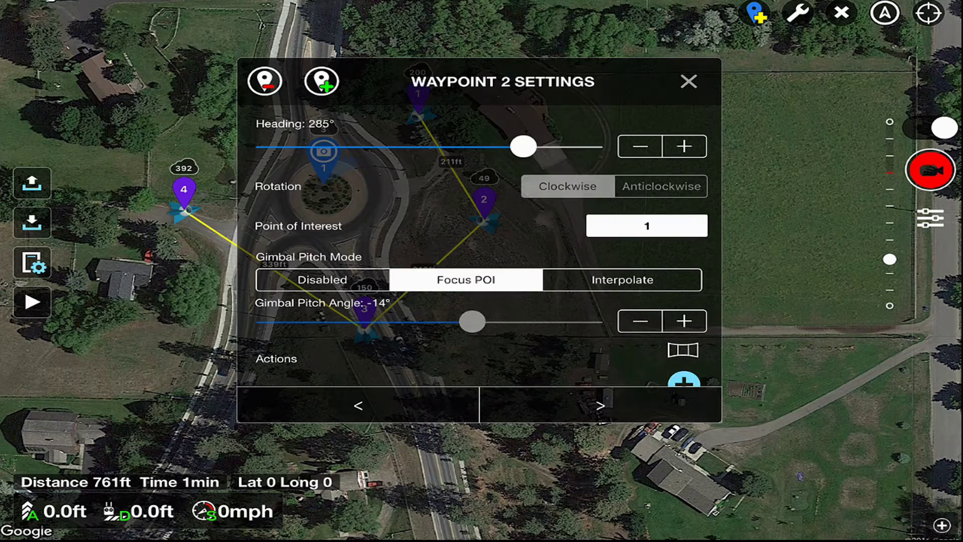
pyautogui.click(600, 406)
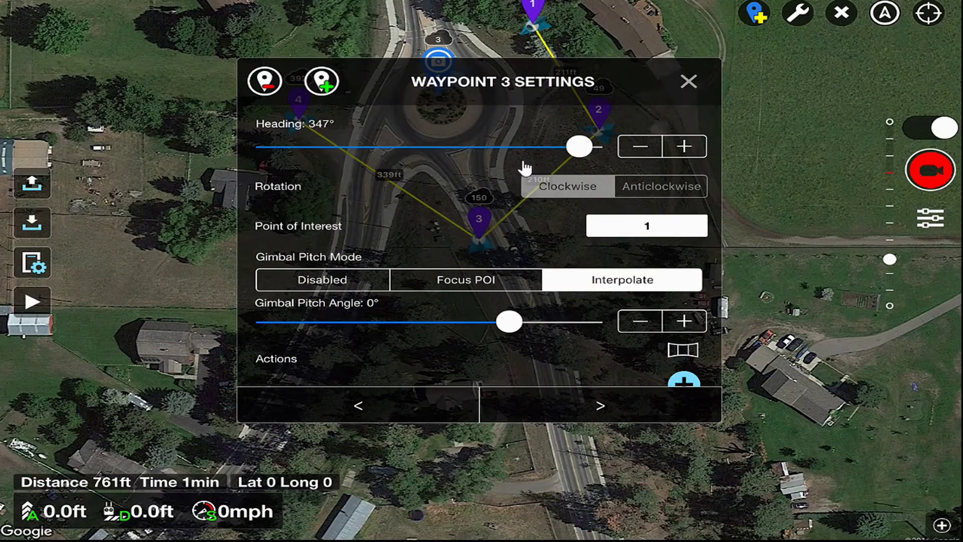
# Set Focus POI gimbal mode on waypoint 3 (-38°) and waypoint 4 (-69°).
pyautogui.click(470, 282)
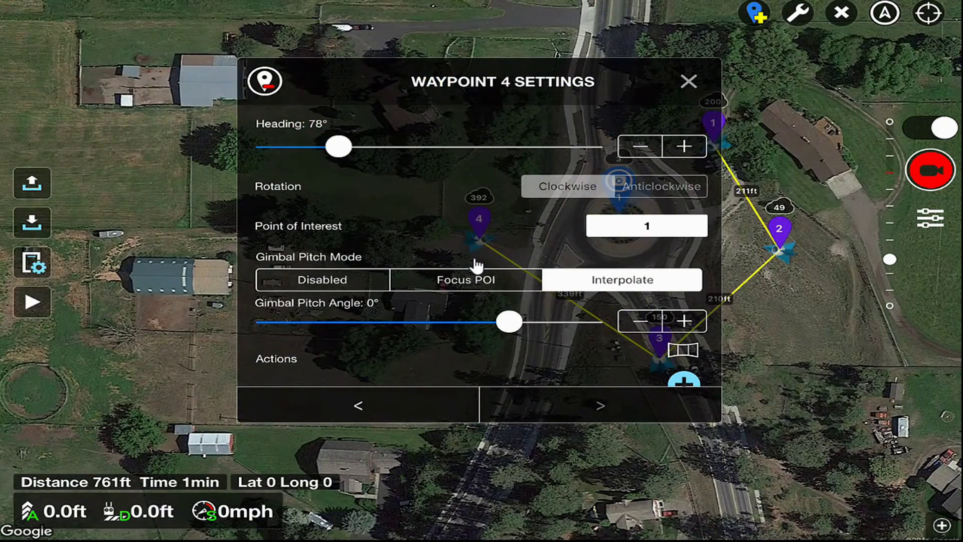
pyautogui.click(470, 279)
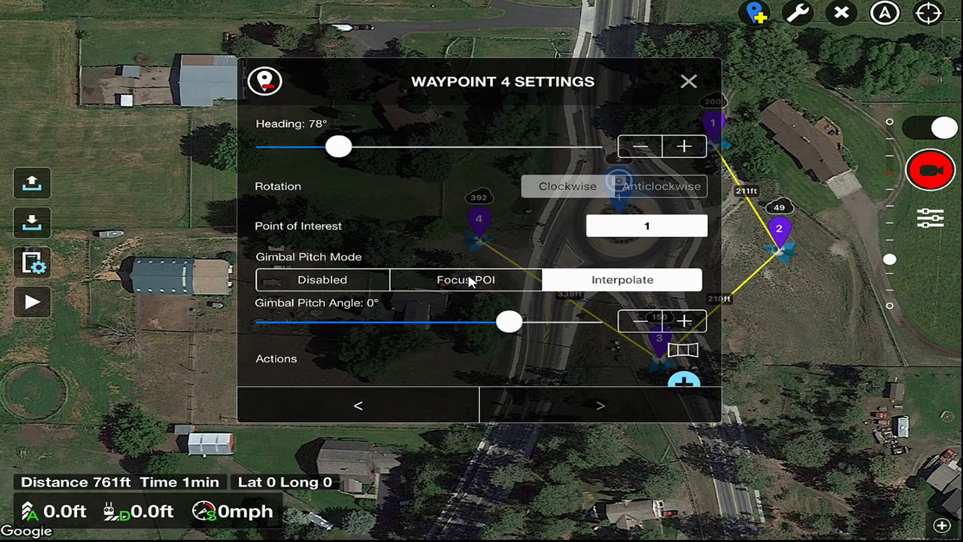